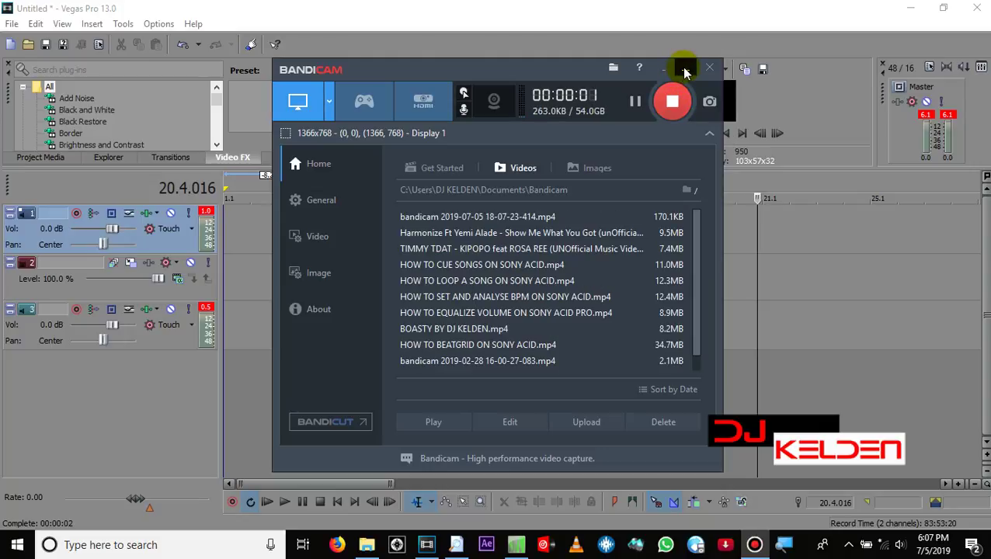
Minimize the Bandicam recorder to reveal the empty three-track Vegas Pro project.
left_click(685, 71)
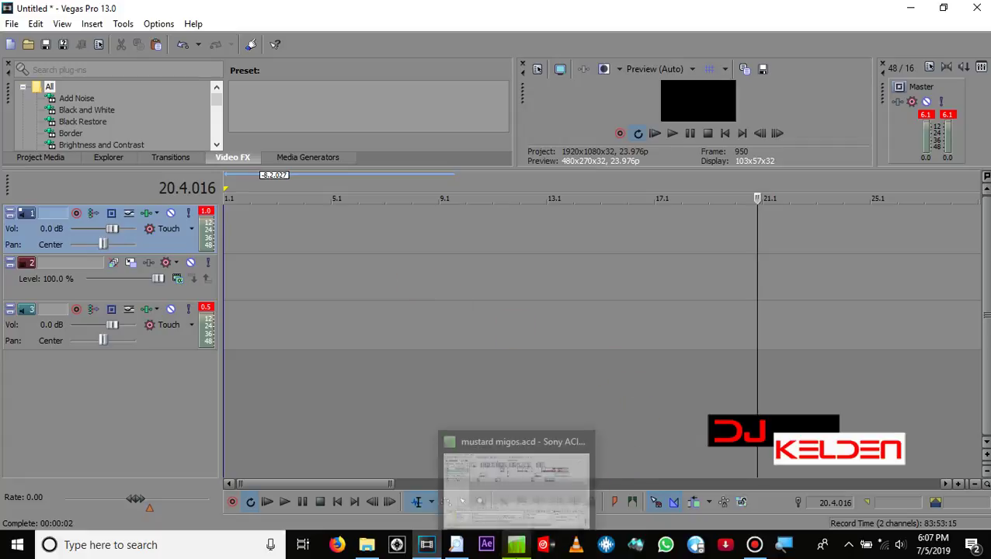
Switch to ACID Pro and play the mustard migos mix once, stopping at the start.
left_click(517, 545)
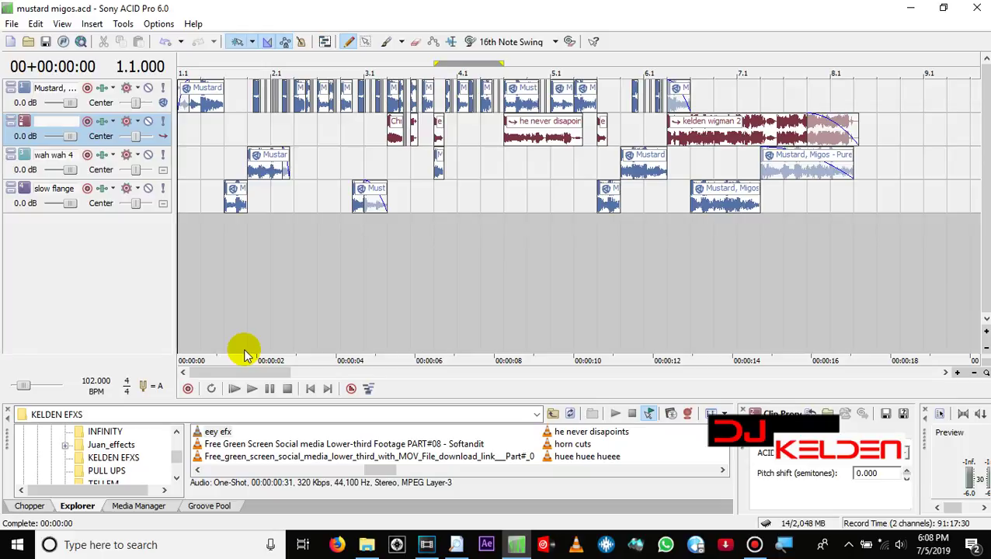
key("space")
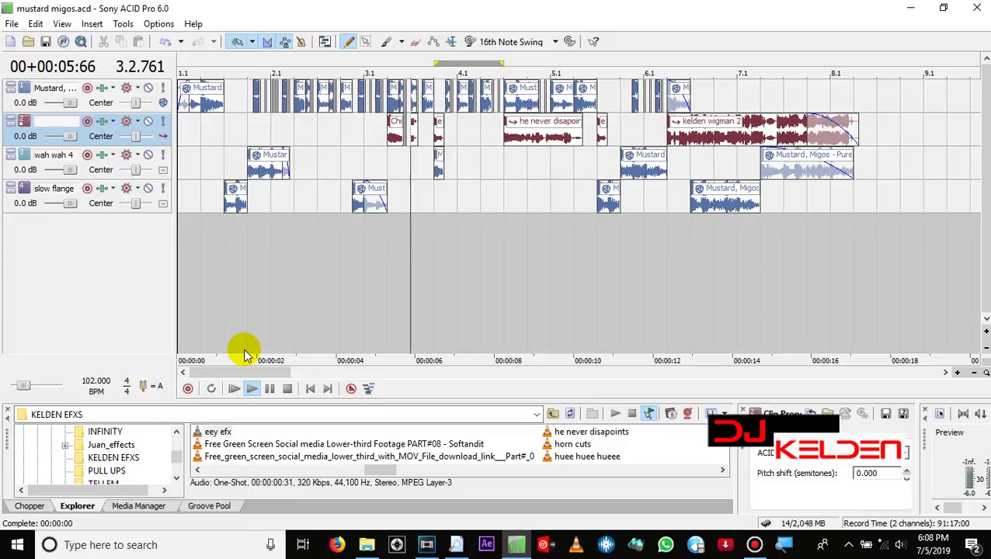
key("space")
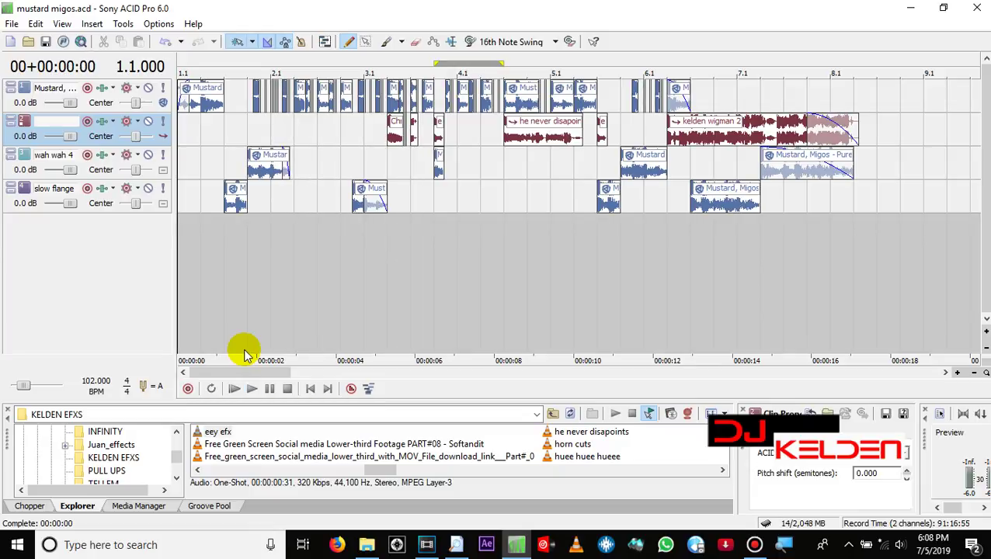
Add mustard migos.mp3 from the file search to track 1 and slide it to 1.1.
left_click(912, 11)
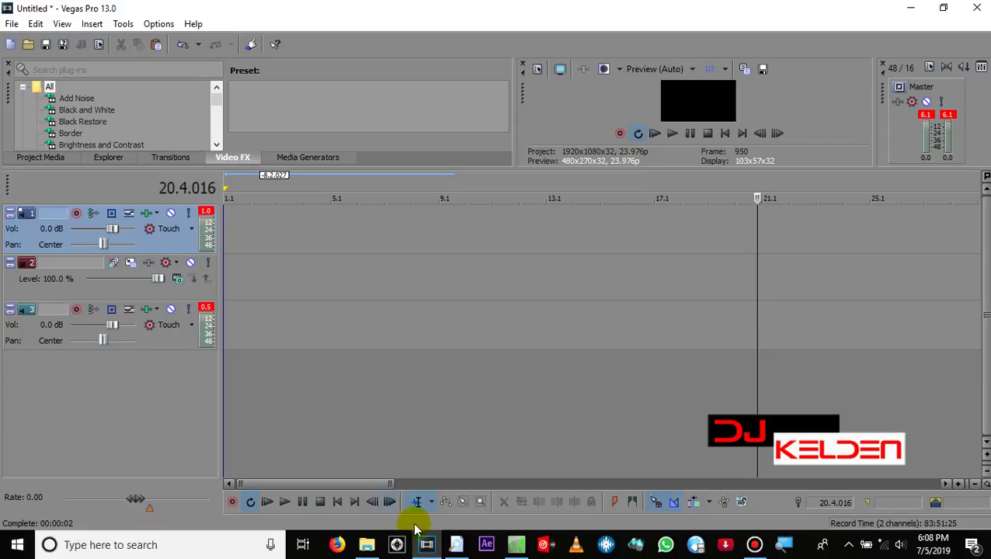
left_click(454, 547)
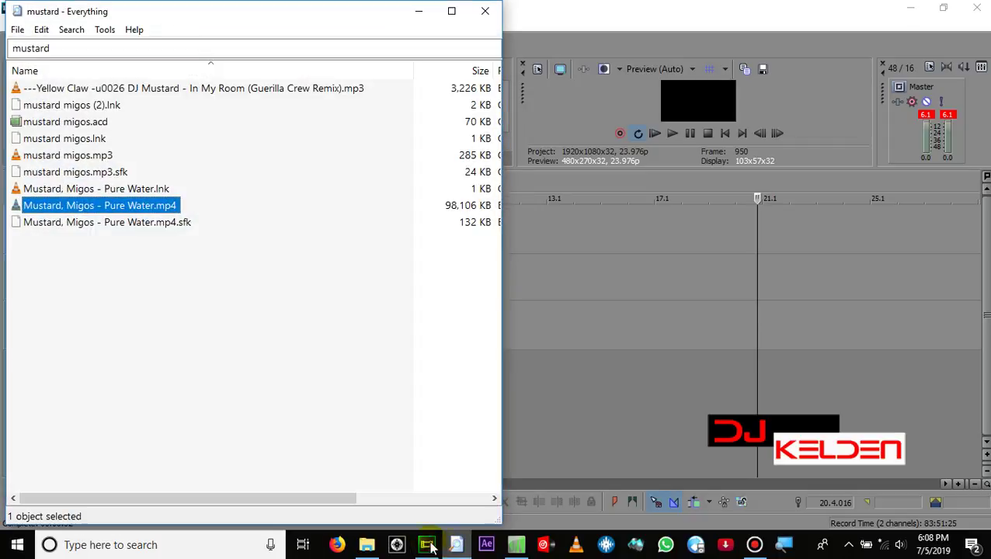
left_click(68, 155)
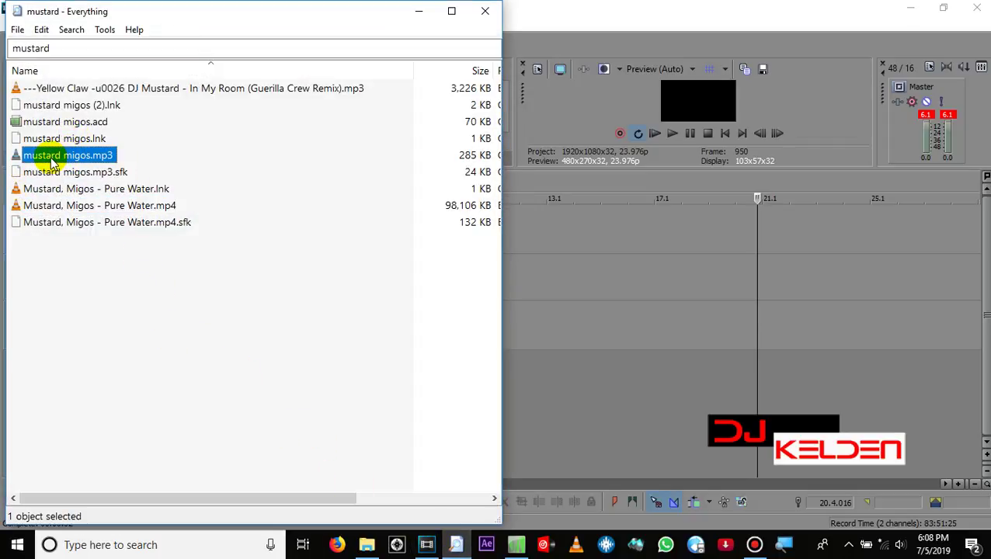
left_click_drag(51, 162, 525, 237)
left_click(420, 12)
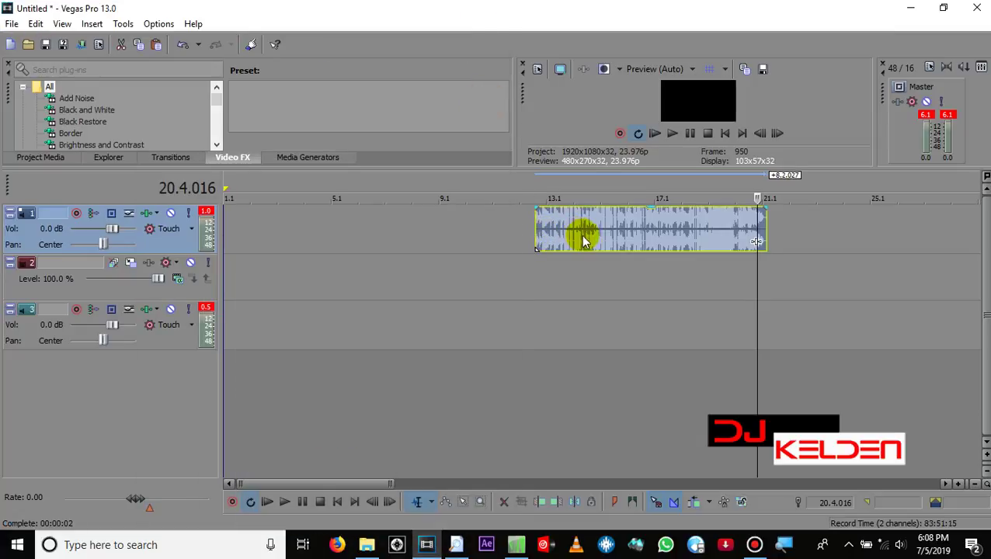
left_click_drag(585, 241, 261, 241)
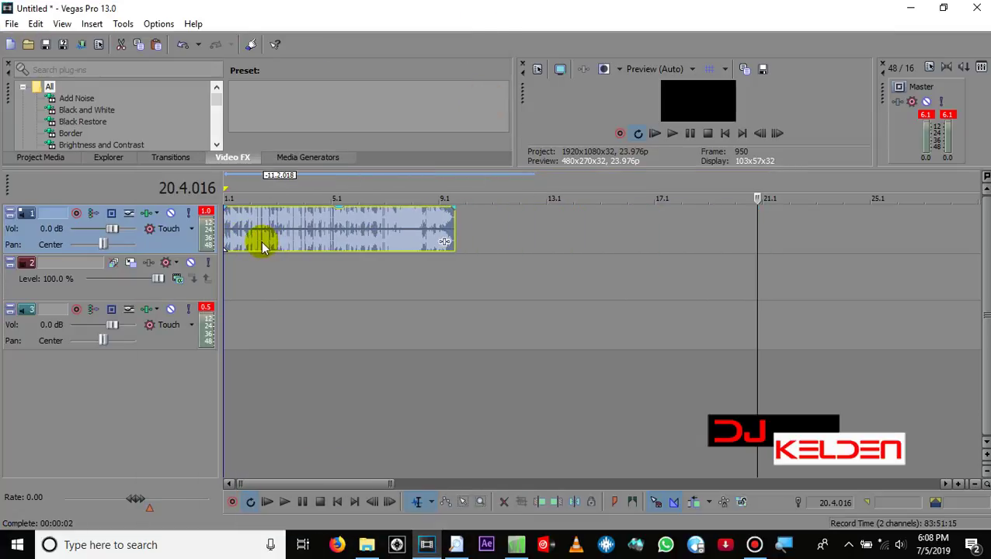
Play the new mix audio from the start, stop it, and zoom into the timeline.
left_click(230, 314)
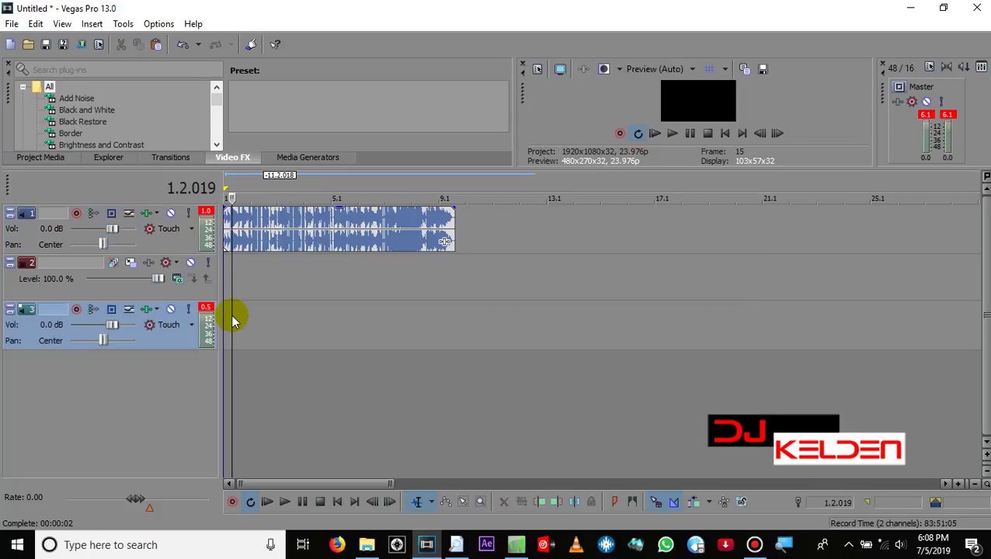
left_click(264, 503)
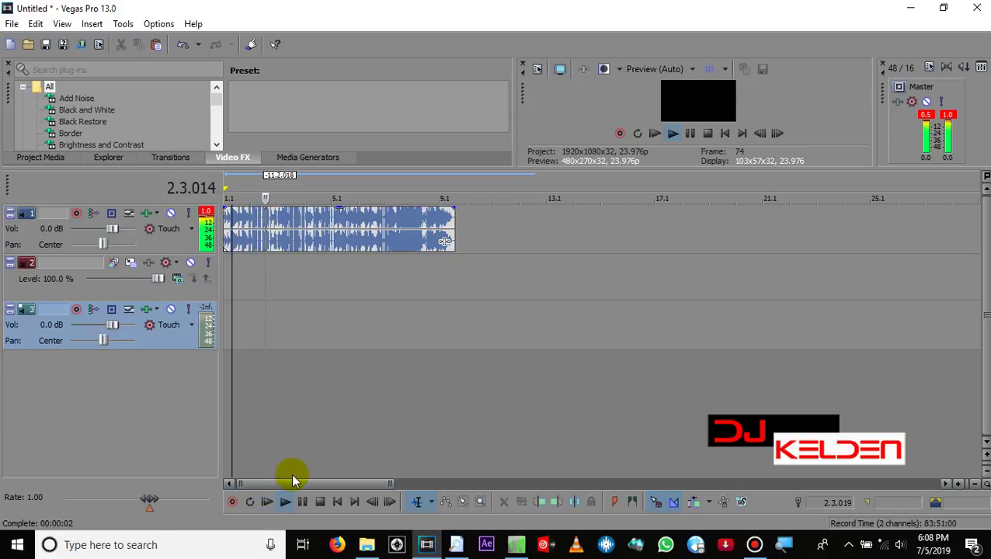
key("space")
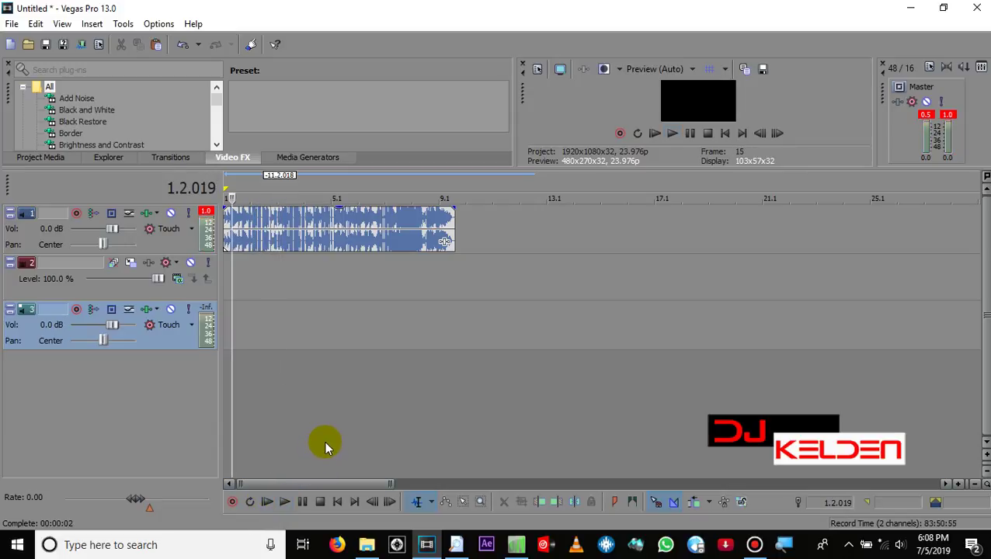
scroll(417, 330, "up", 6)
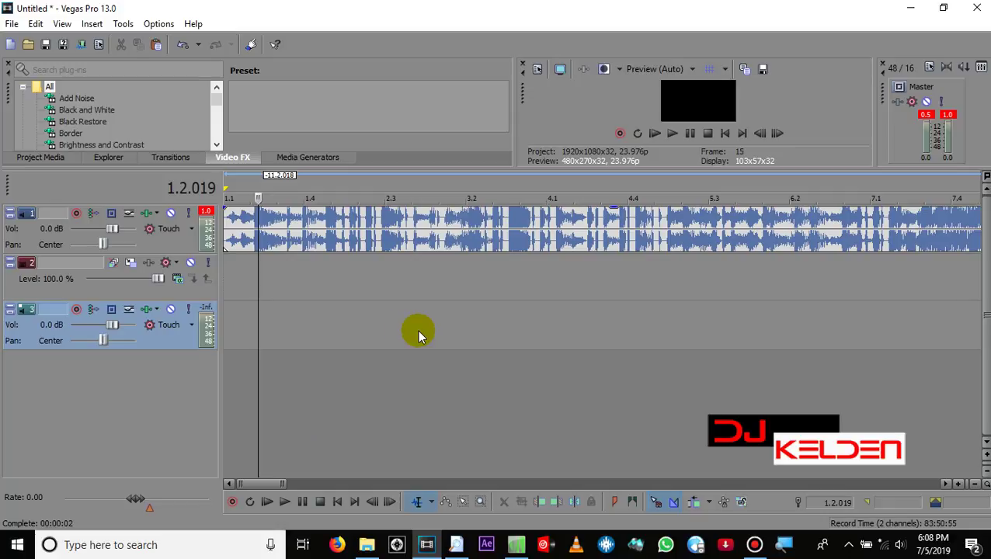
scroll(417, 331, "up", 1)
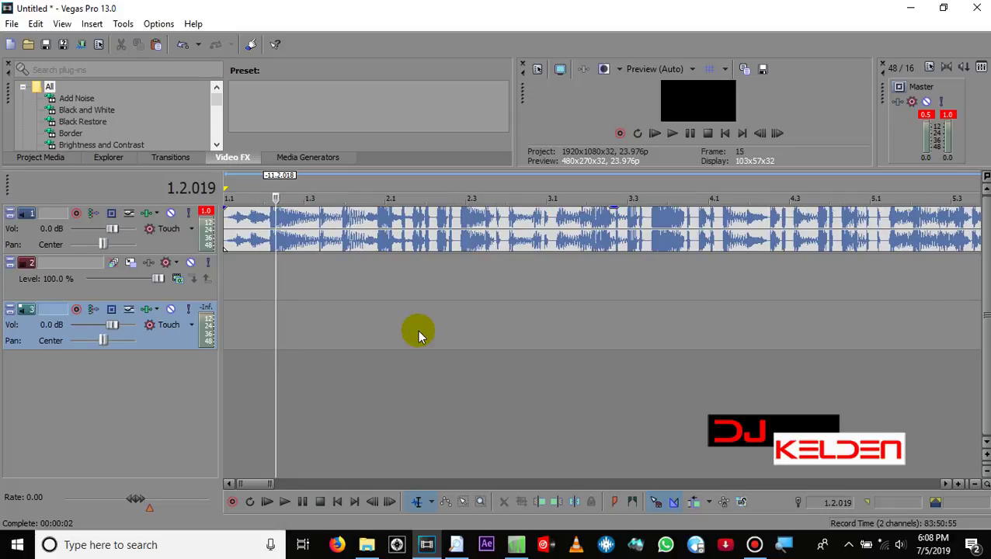
scroll(418, 330, "up", 1)
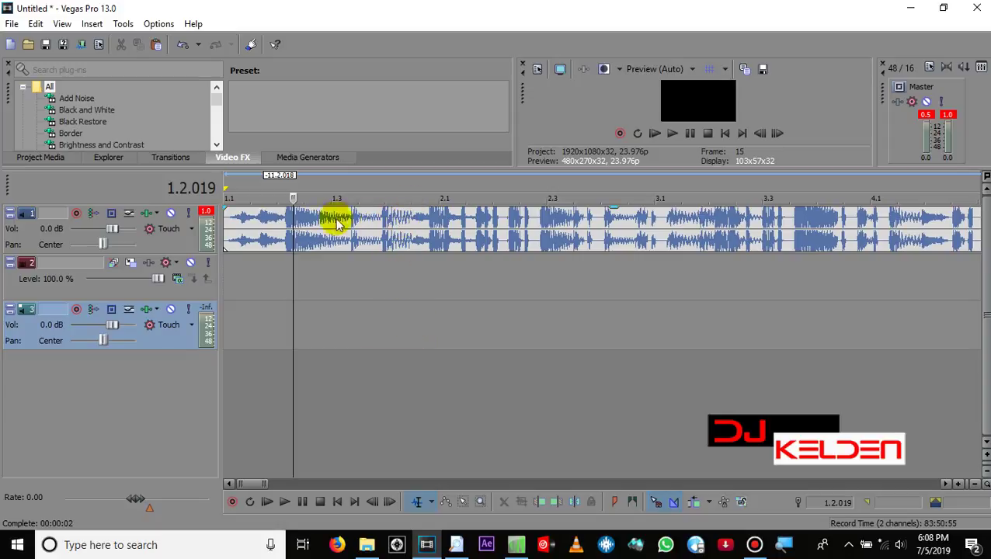
Add Pure Water.mp4 video and audio to the timeline and slide them to the start.
left_click(460, 547)
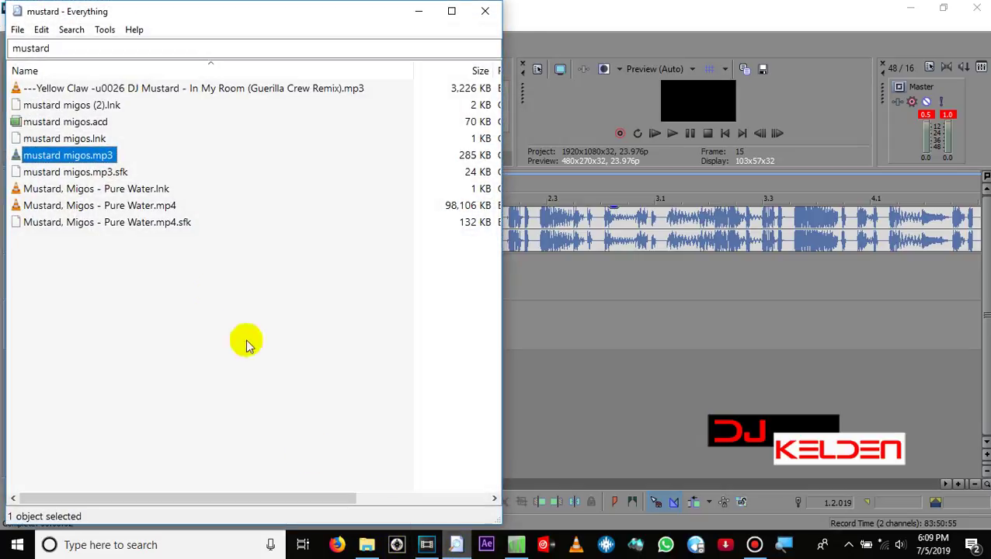
left_click_drag(112, 206, 512, 325)
left_click_drag(512, 285, 513, 286)
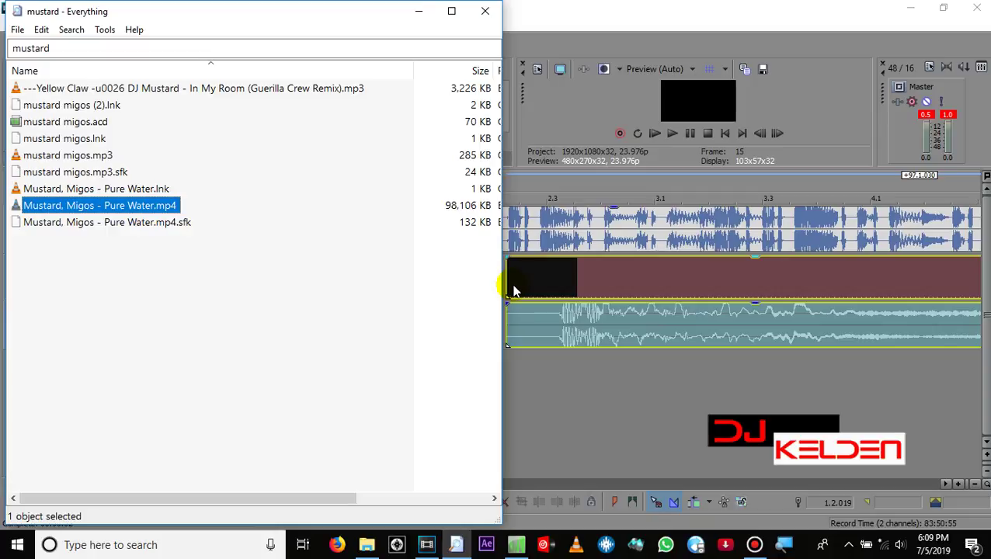
left_click(418, 11)
left_click_drag(589, 272, 266, 270)
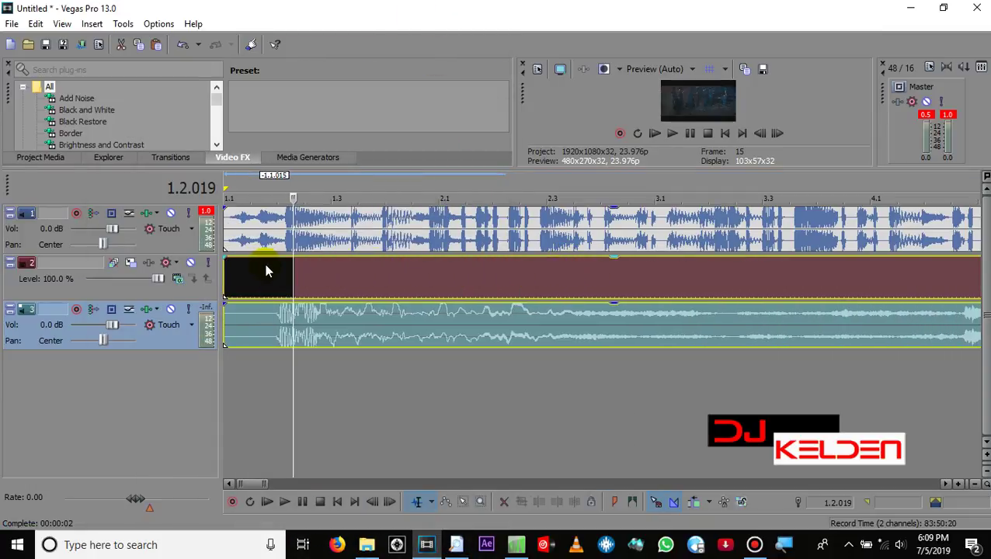
Mute the track 1 mix and preview the Pure Water video from the beginning.
left_click(171, 213)
left_click(250, 362)
key("space")
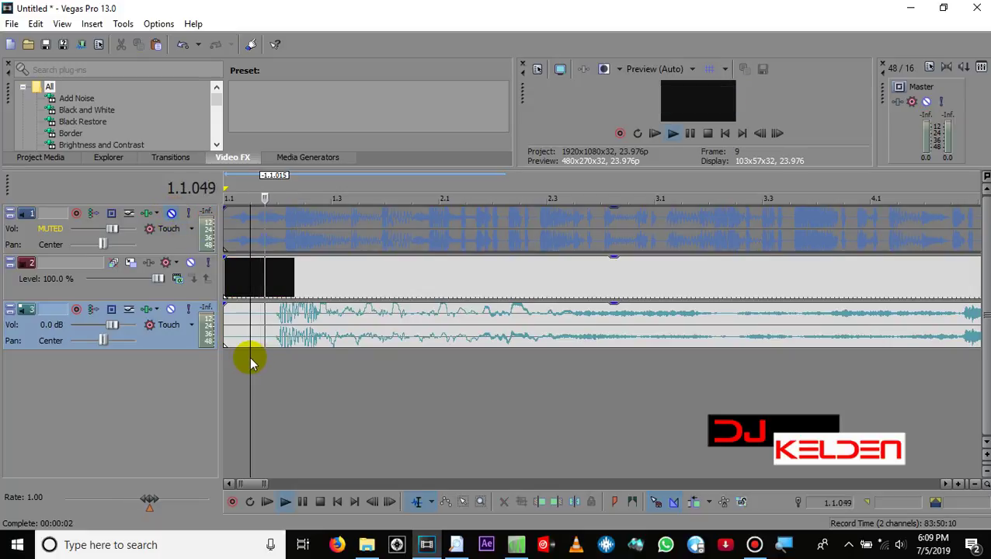
scroll(250, 357, "down", 6)
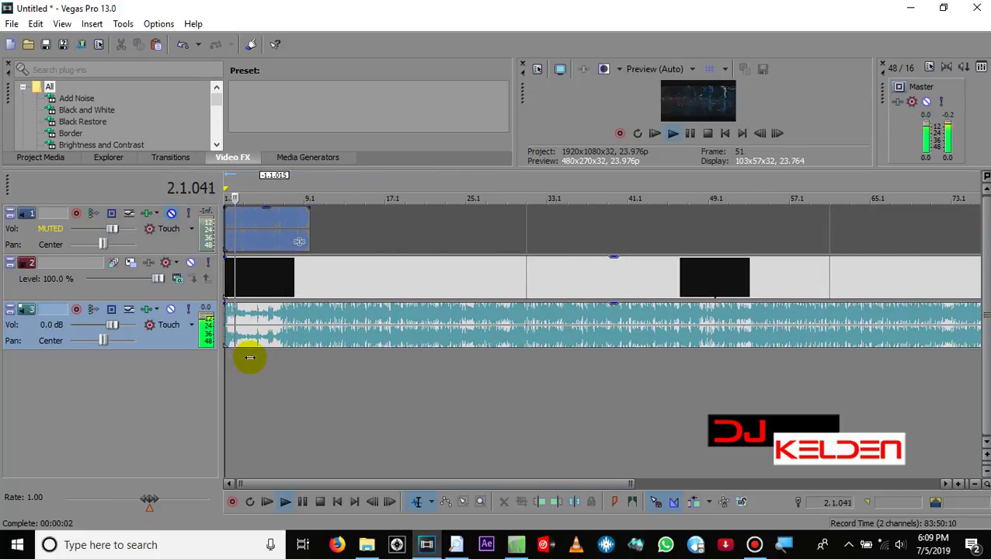
key("space")
scroll(249, 358, "up", 3)
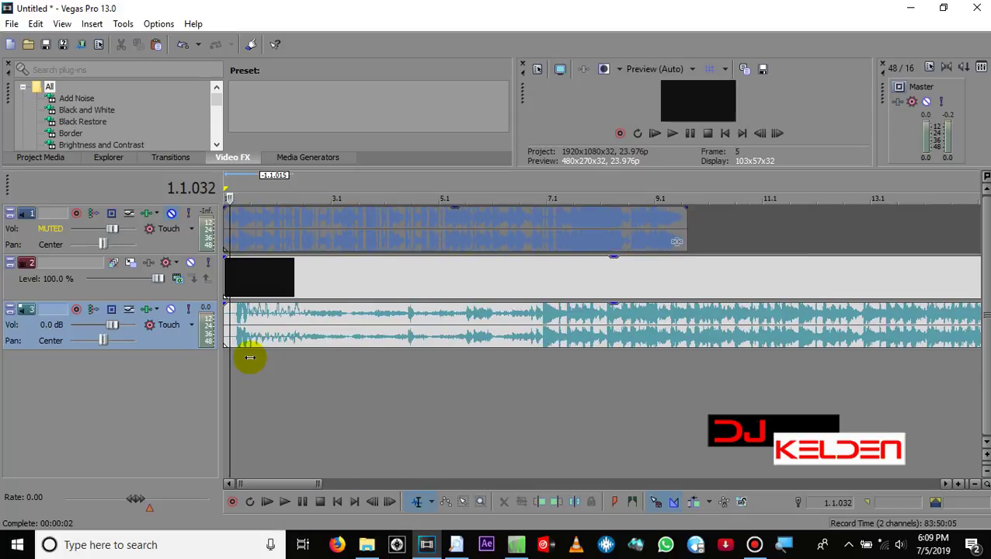
Find the cut point at 6.3.050 by auditioning around the PURE WATER title.
left_click(521, 347)
scroll(521, 346, "up", 2)
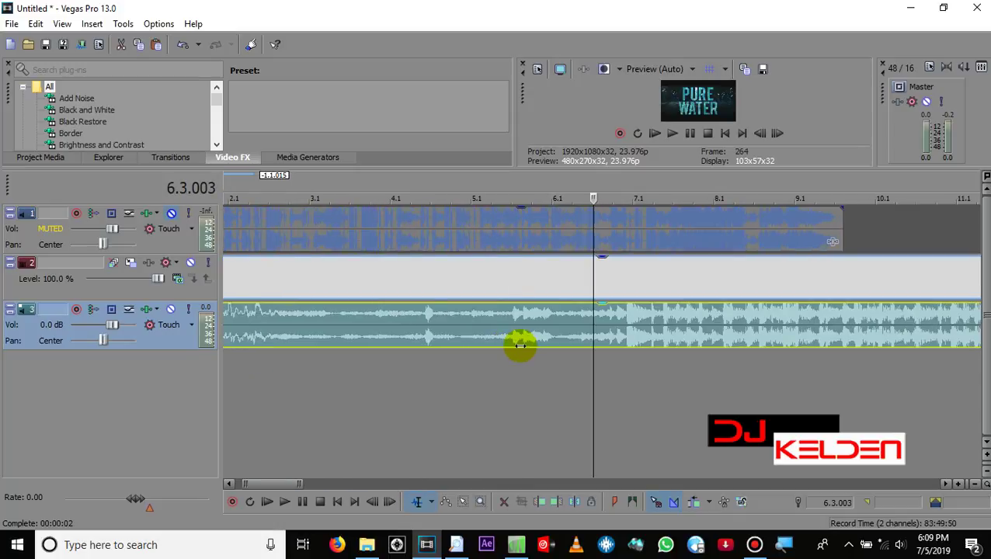
scroll(520, 346, "up", 3)
key("space")
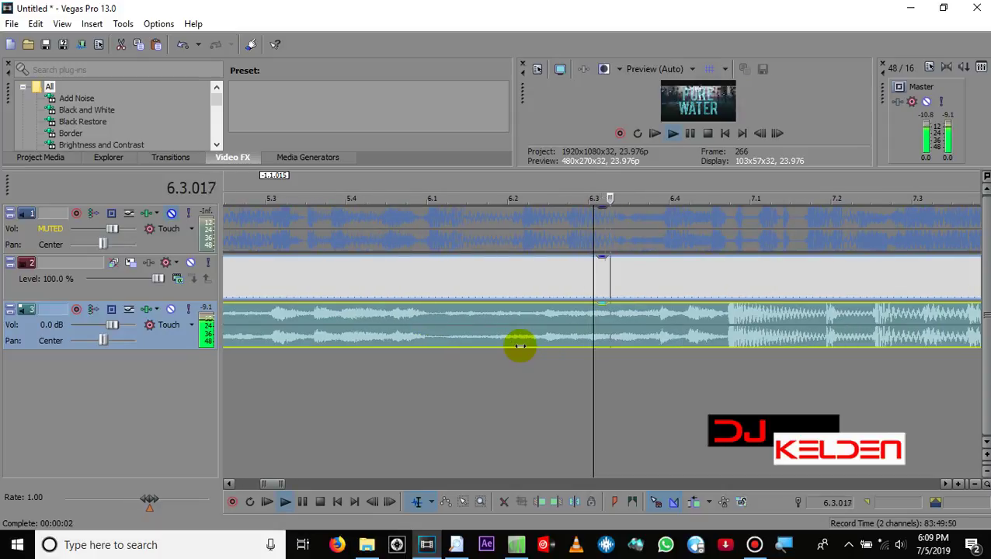
key("space")
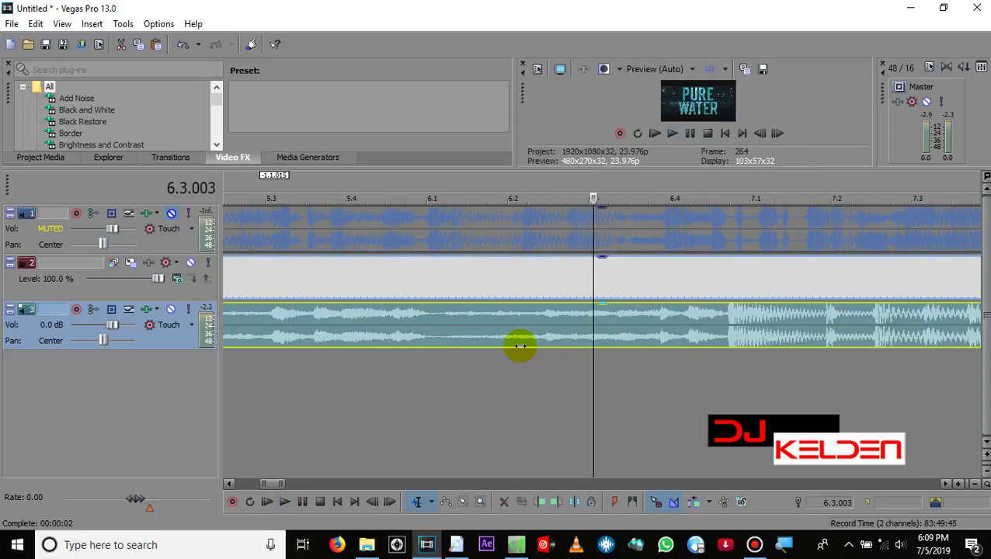
left_click(652, 334)
key("space")
key("space")
Split tracks 2 and 3 at 6.3.050, delete the opening parts, and slide the rest left.
key("s")
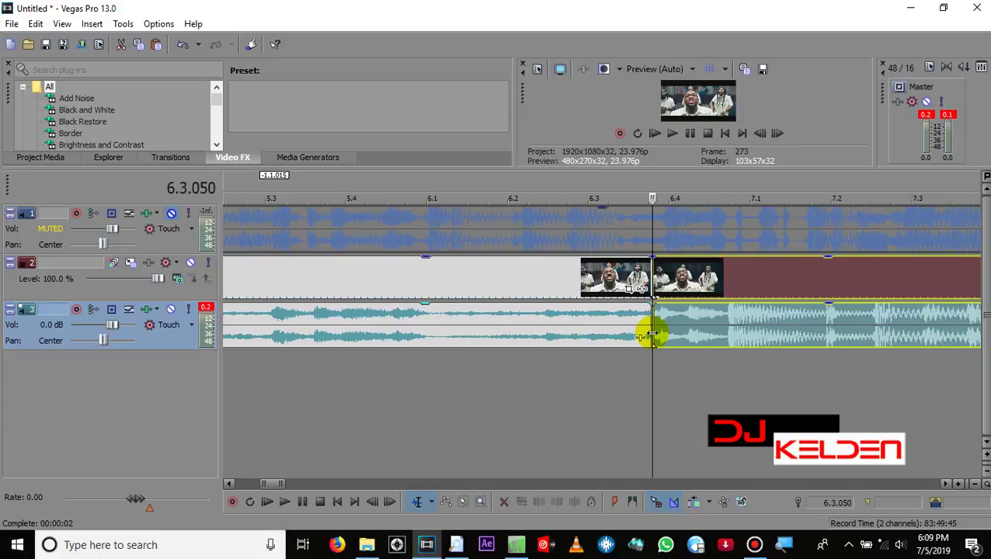
left_click(524, 276)
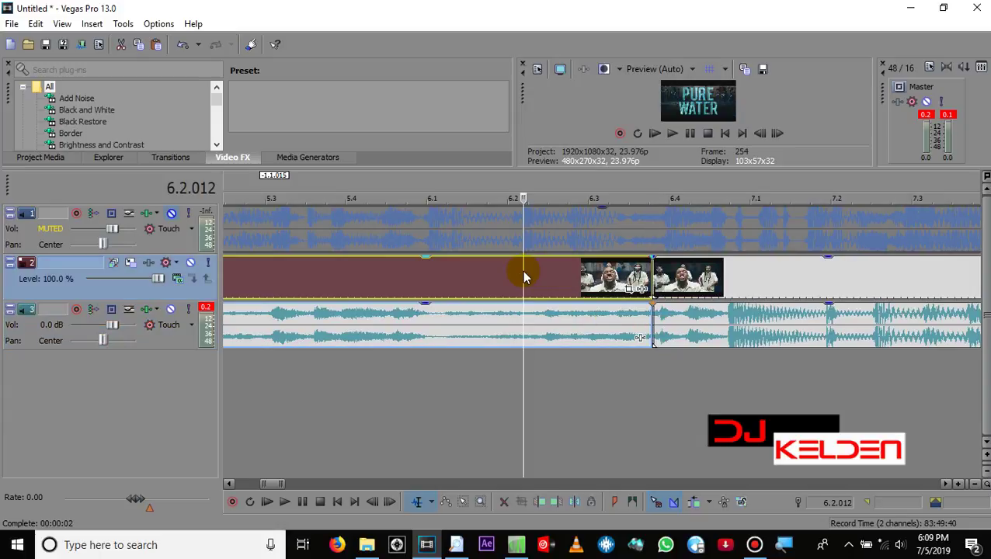
key("Delete")
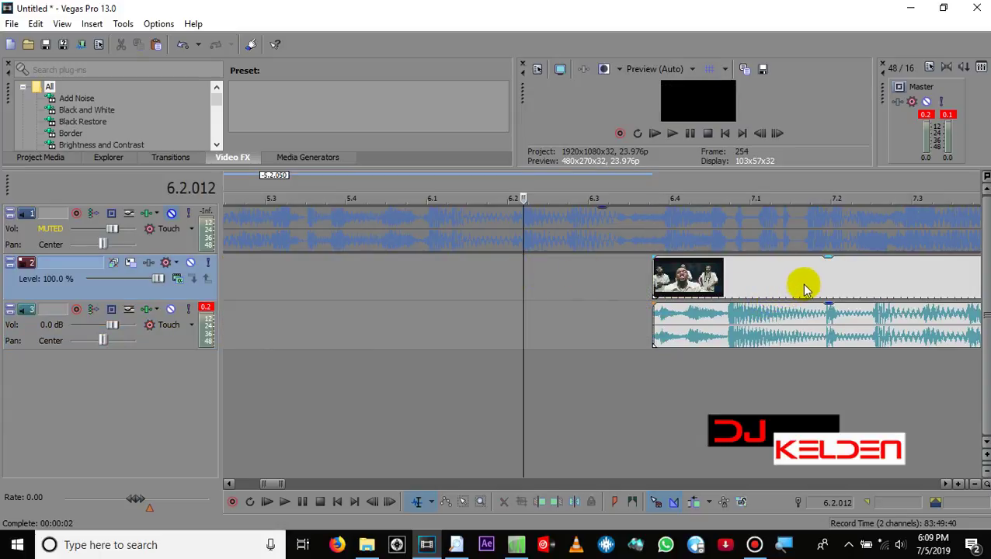
left_click_drag(806, 284, 308, 292)
Move the Pure Water video and audio to the timeline start and unmute track 1.
scroll(308, 289, "down", 4)
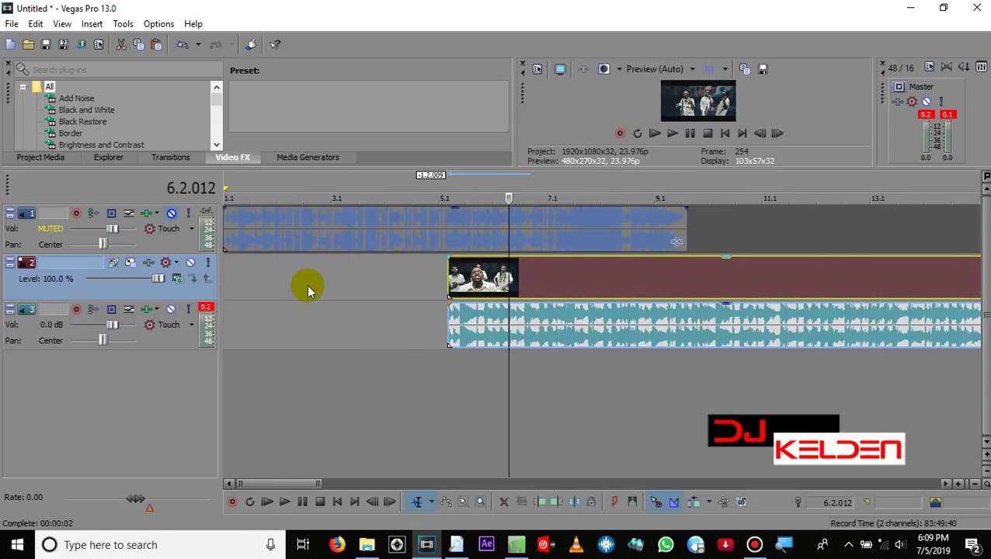
left_click_drag(591, 284, 354, 283)
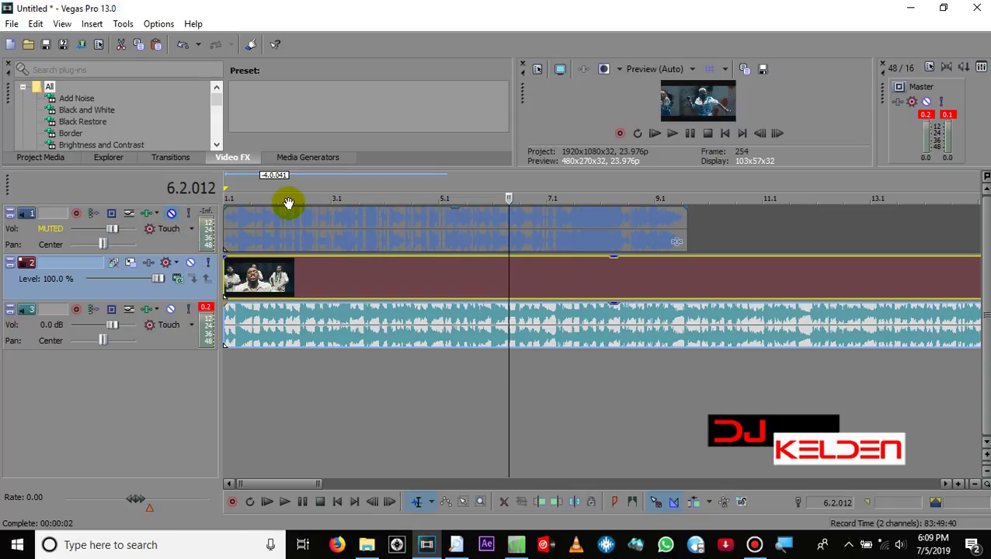
left_click(172, 216)
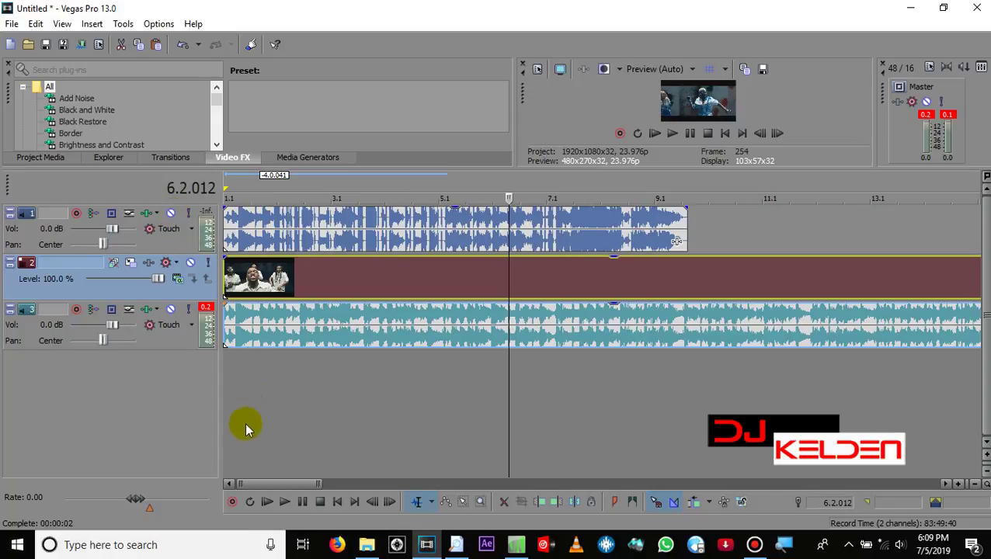
Play the project from the start, then zoom in around 6.2.012.
left_click(265, 502)
key("space")
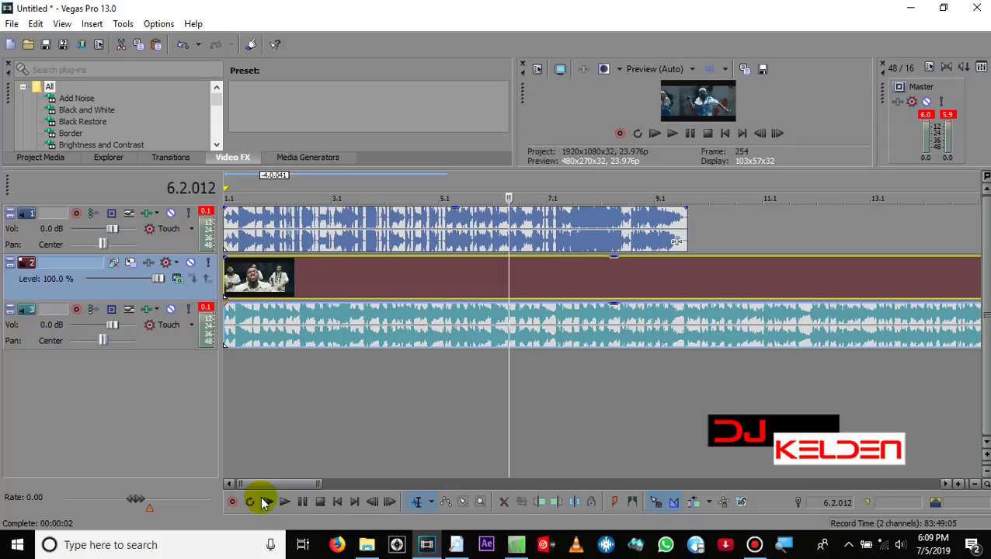
key("Up")
key("Up")
key("Up")
key("Up")
key("Up")
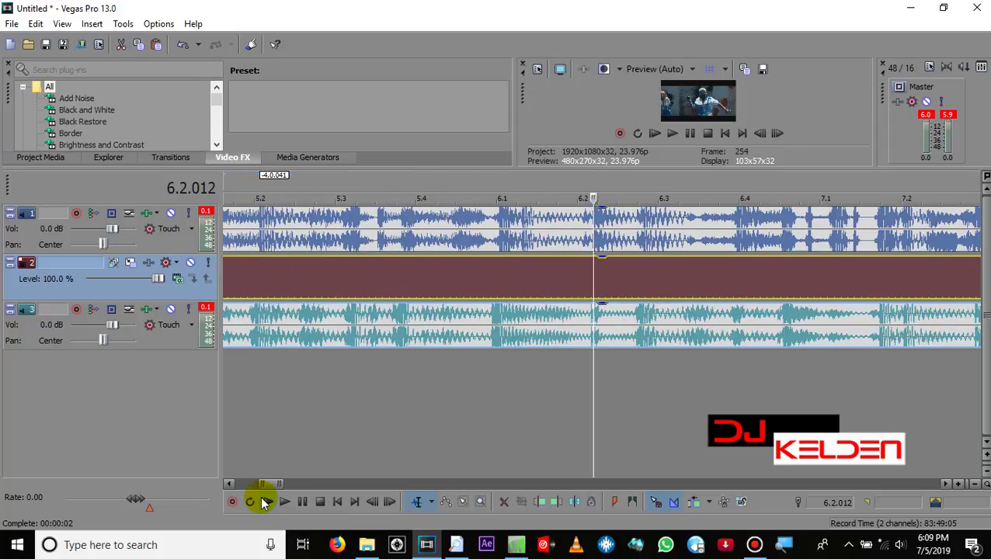
left_click_drag(268, 483, 244, 487)
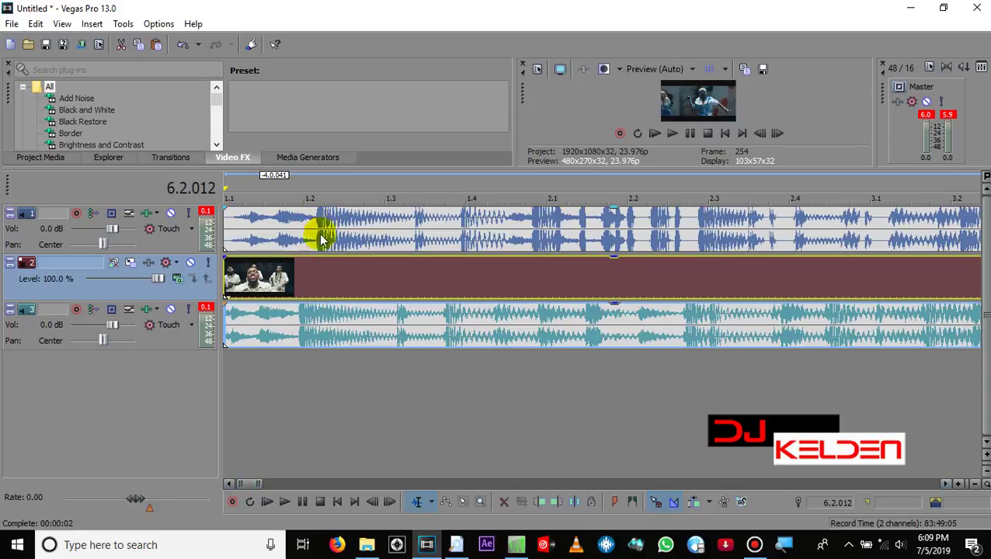
Shift the Pure Water video and audio slightly later, then extend their start back to 1.1.
left_click(308, 331)
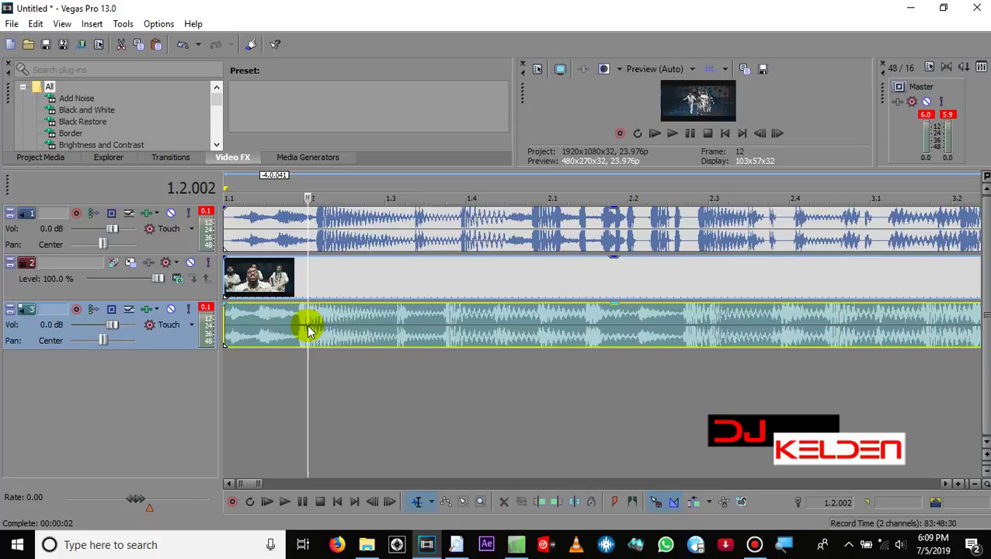
scroll(308, 328, "up", 10)
scroll(308, 327, "down", 2)
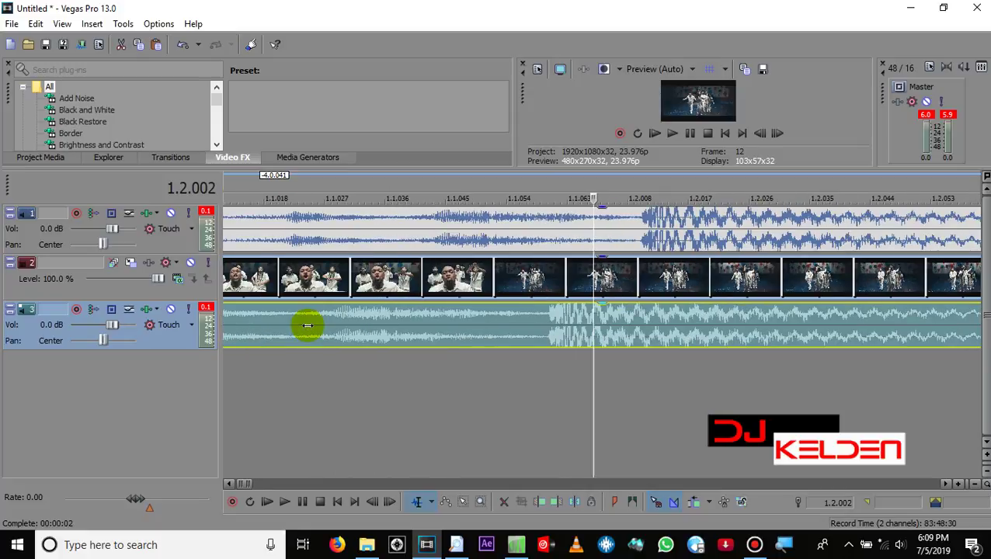
left_click_drag(562, 330, 651, 319)
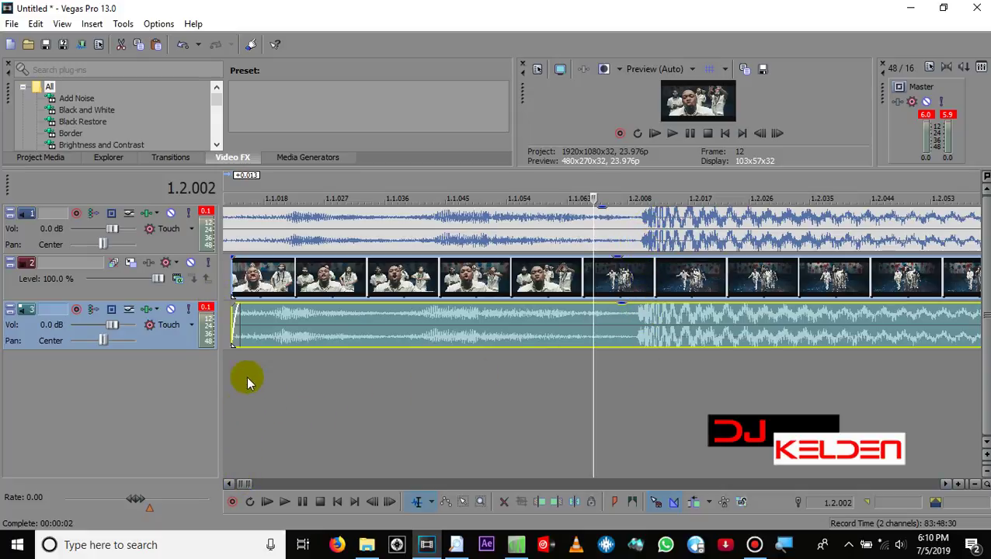
left_click_drag(234, 333, 214, 335)
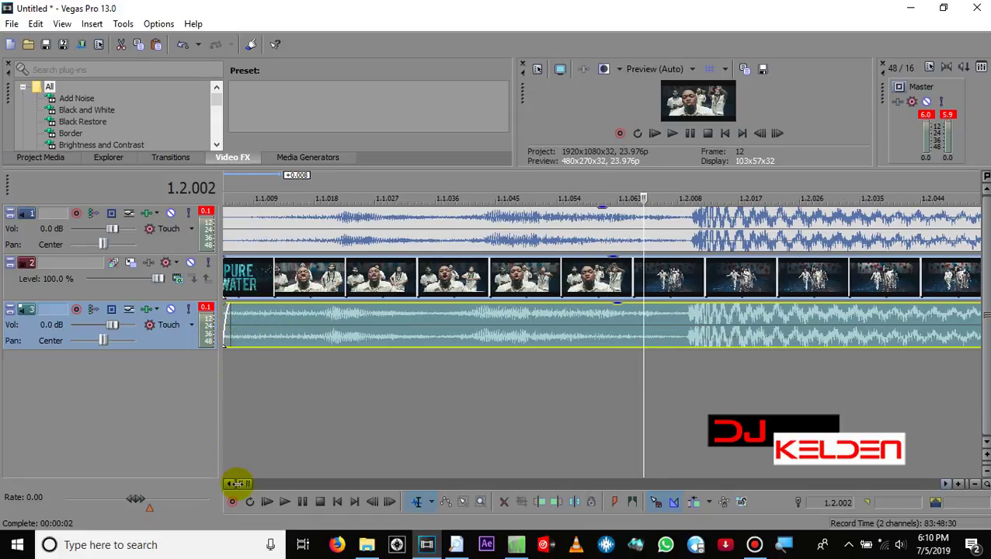
left_click_drag(238, 484, 232, 483)
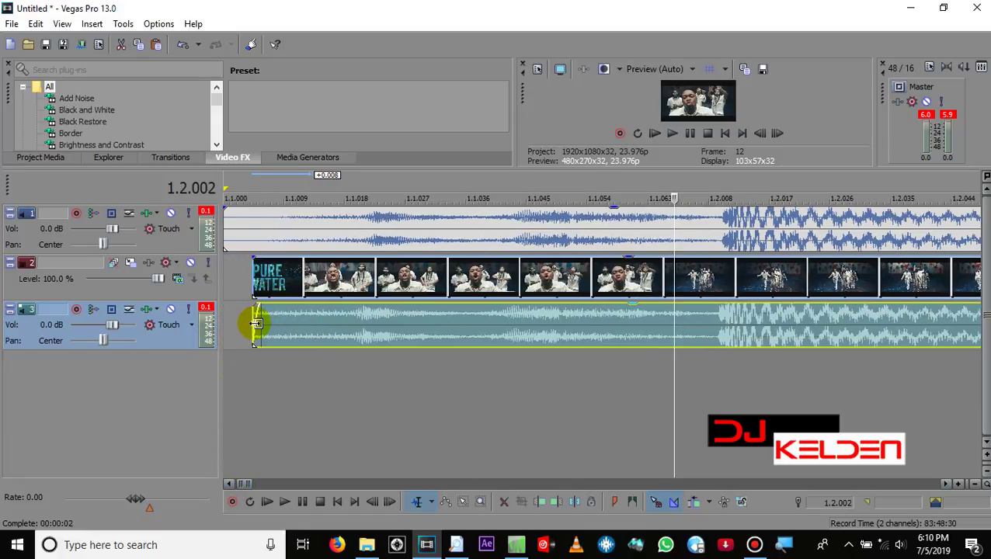
left_click_drag(257, 324, 212, 325)
left_click(224, 376)
key("space")
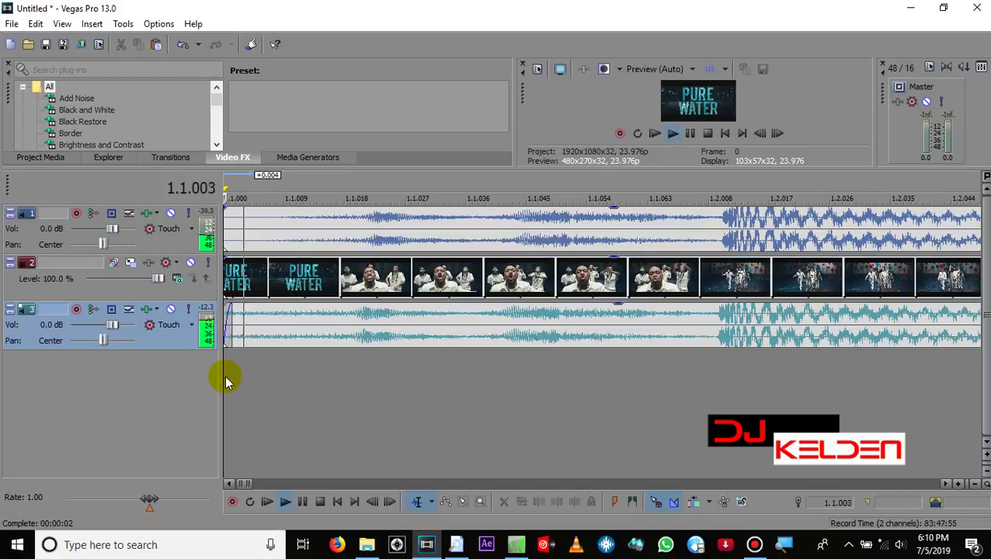
scroll(225, 378, "down", 2)
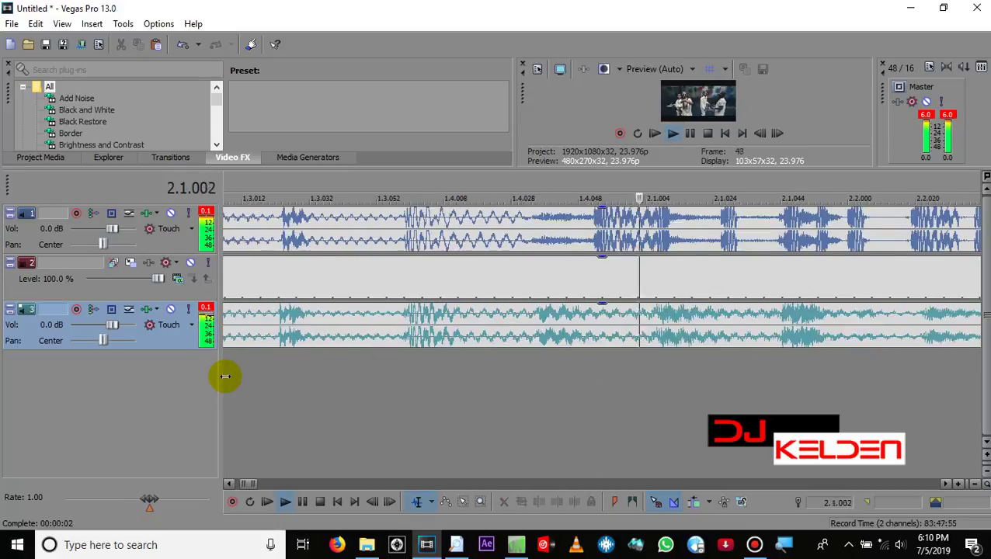
scroll(225, 376, "down", 2)
scroll(225, 376, "down", 1)
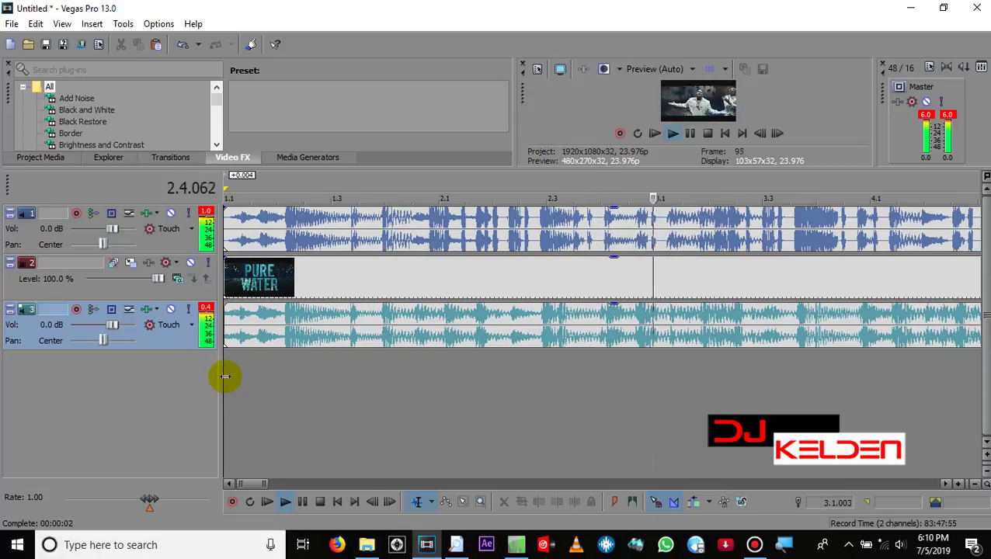
key("space")
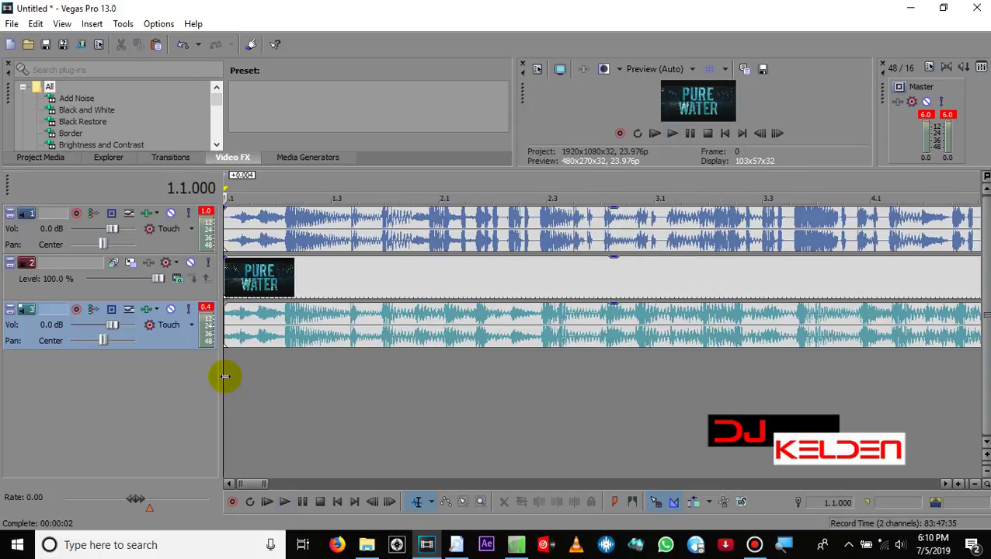
left_click(379, 283)
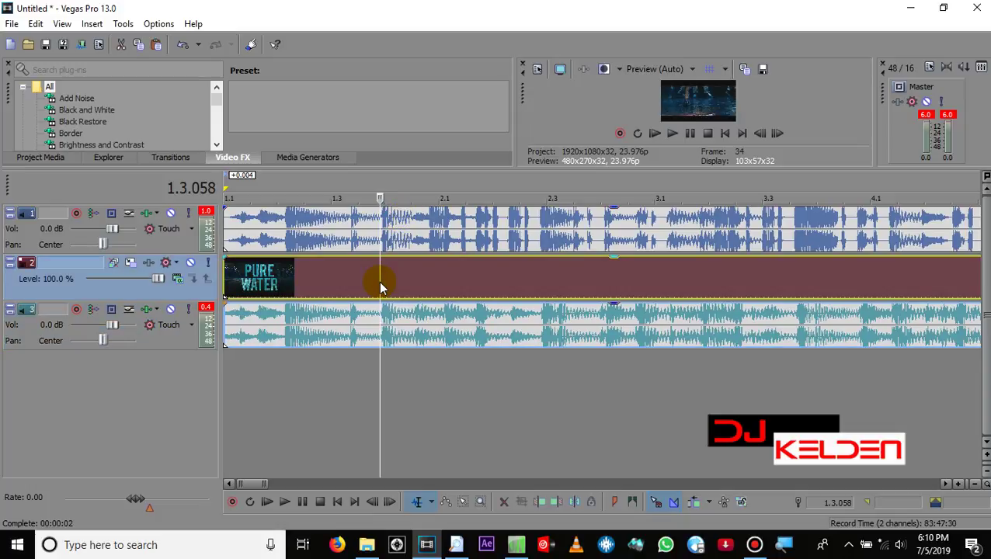
scroll(380, 286, "up", 6)
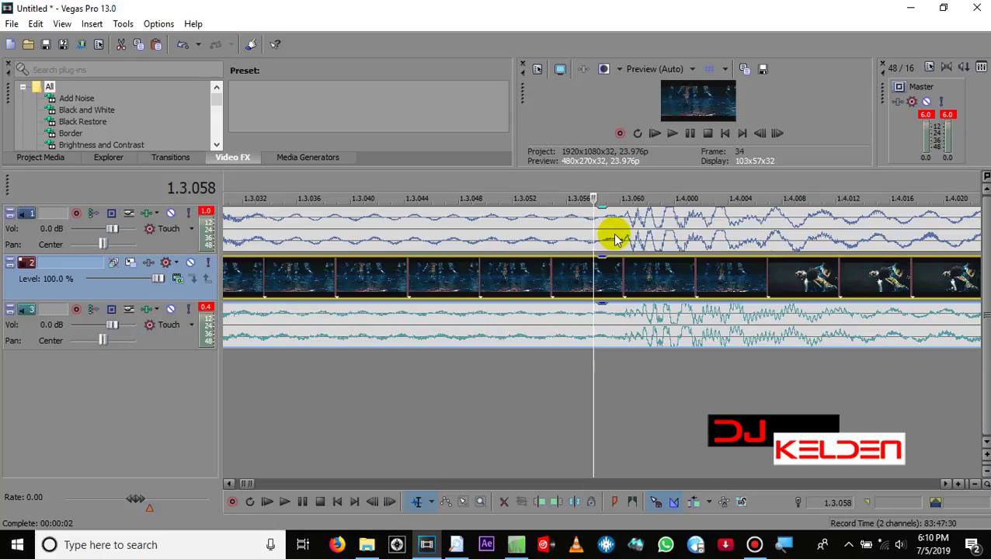
scroll(844, 324, "down", 10)
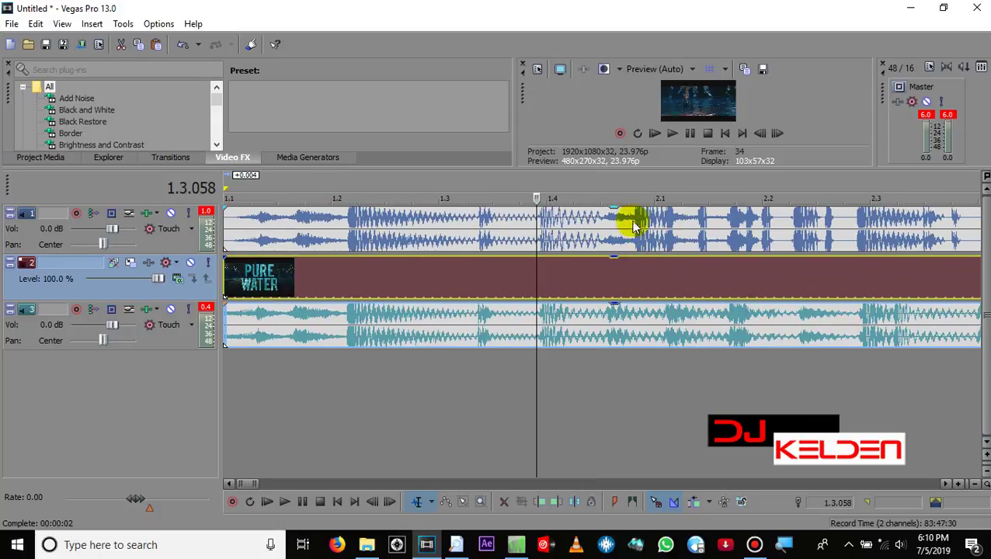
Split the Pure Water video and audio at 1.4.059 and delete everything after it.
left_click(646, 336)
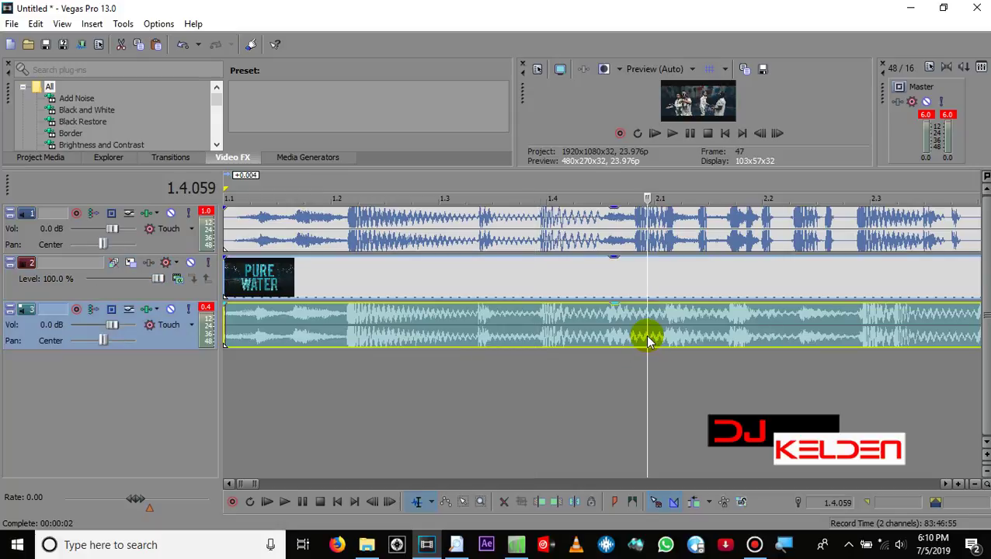
key("s")
left_click(646, 336)
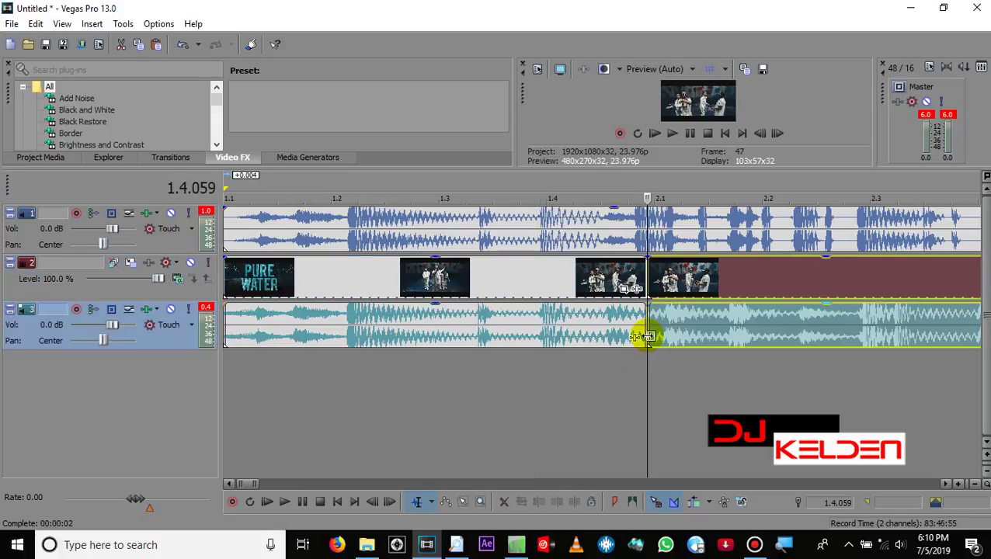
key("Delete")
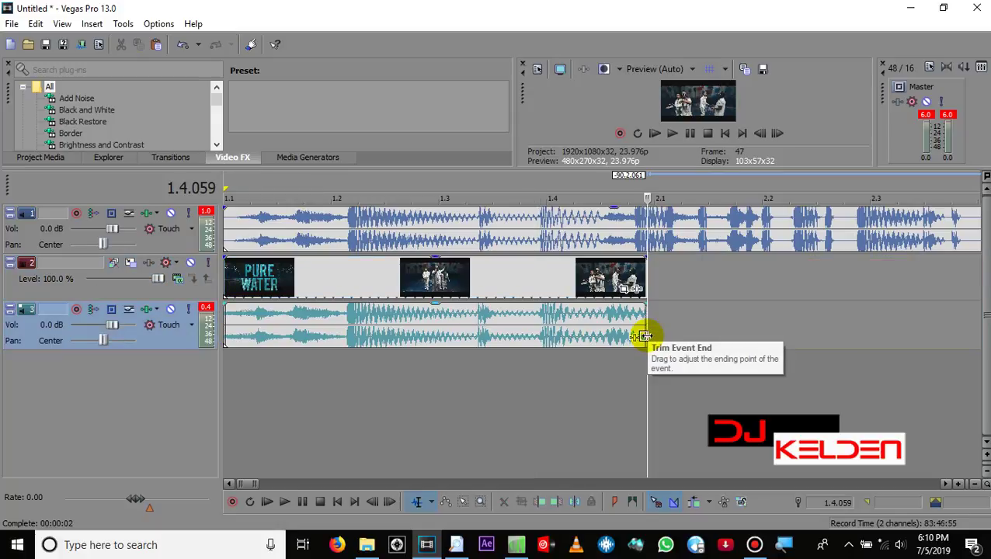
left_click(545, 279)
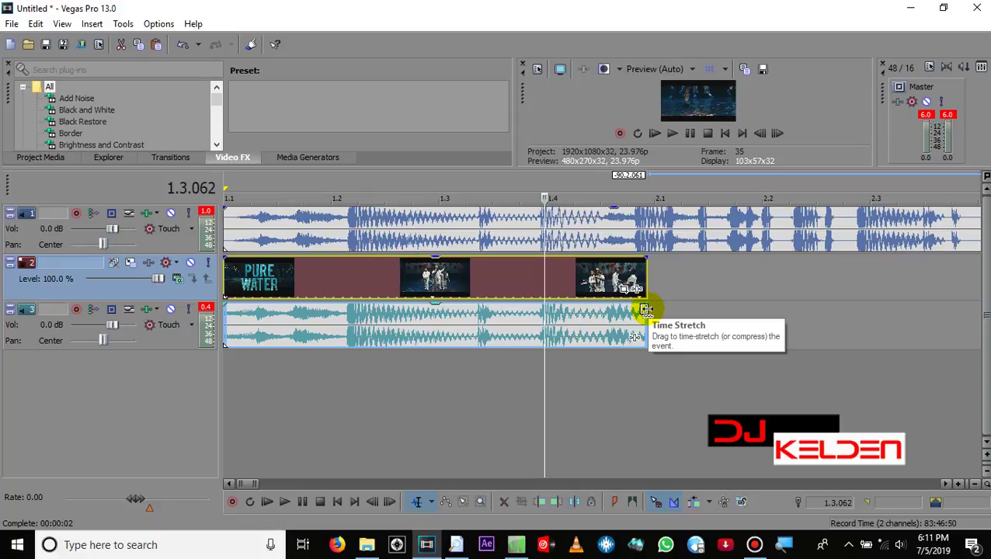
Ctrl-drag the Pure Water audio's end edge shorter, then longer, to fit before bar 2.1.
mouse_move(646, 310)
left_mouse_down()
mouse_move(540, 327)
mouse_move(597, 334)
mouse_move(649, 321)
left_mouse_up()
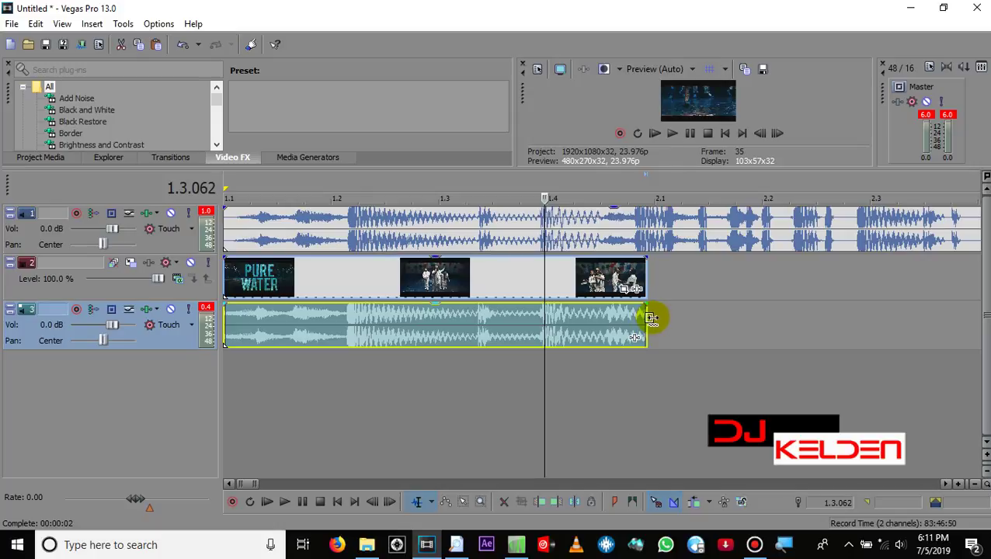
mouse_move(651, 318)
left_mouse_down()
mouse_move(769, 305)
mouse_move(648, 321)
left_mouse_up()
Play the finished edit from the start, stop it, and bring up the Bandicam recorder.
left_click(265, 502)
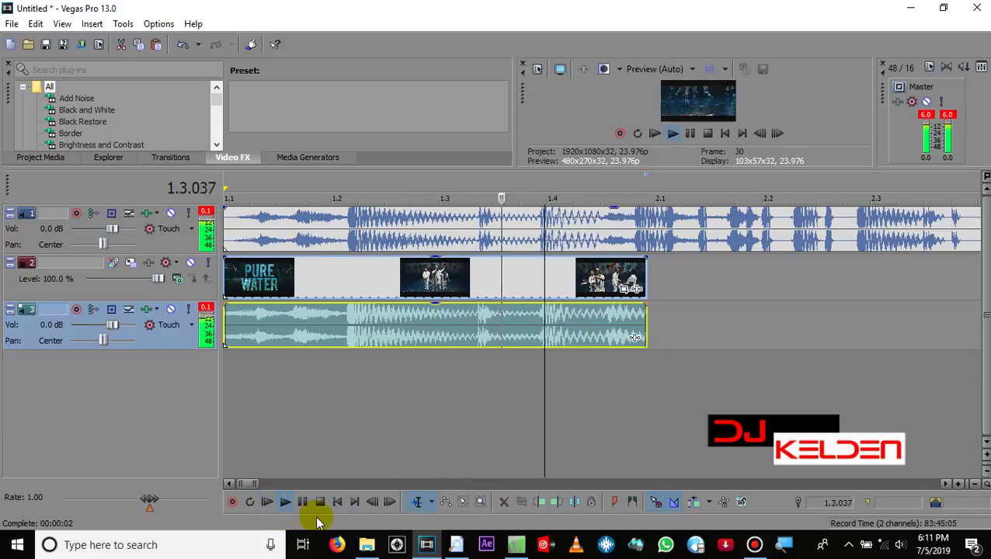
key("space")
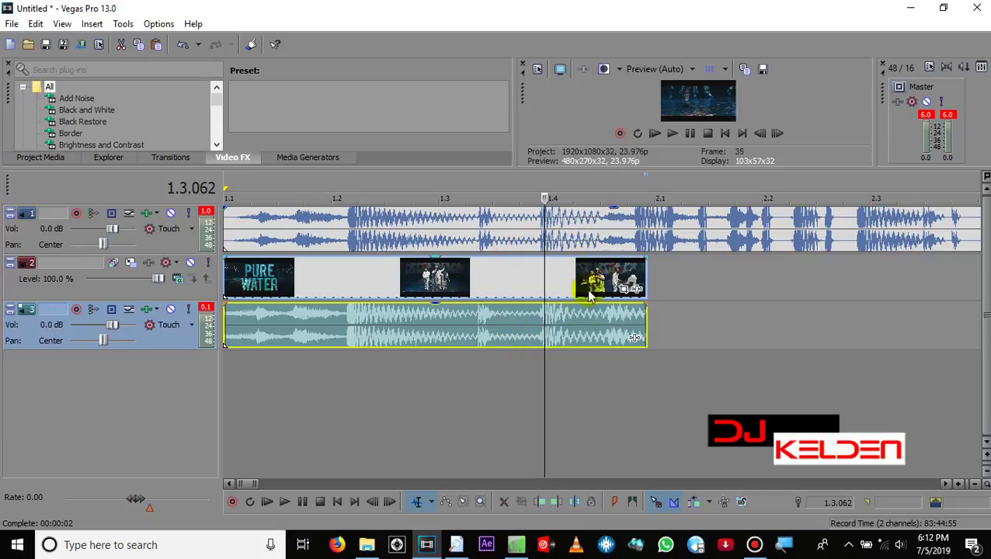
left_click(754, 545)
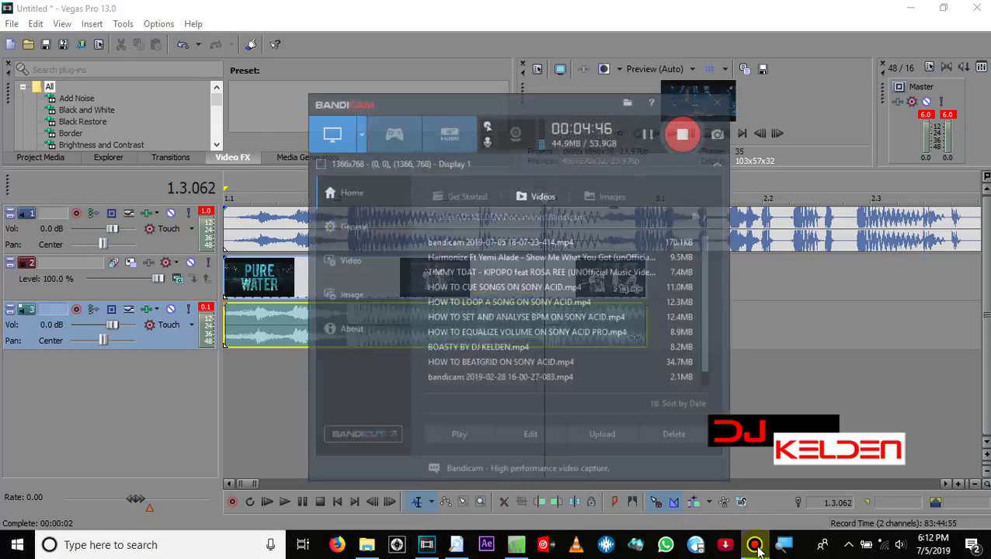